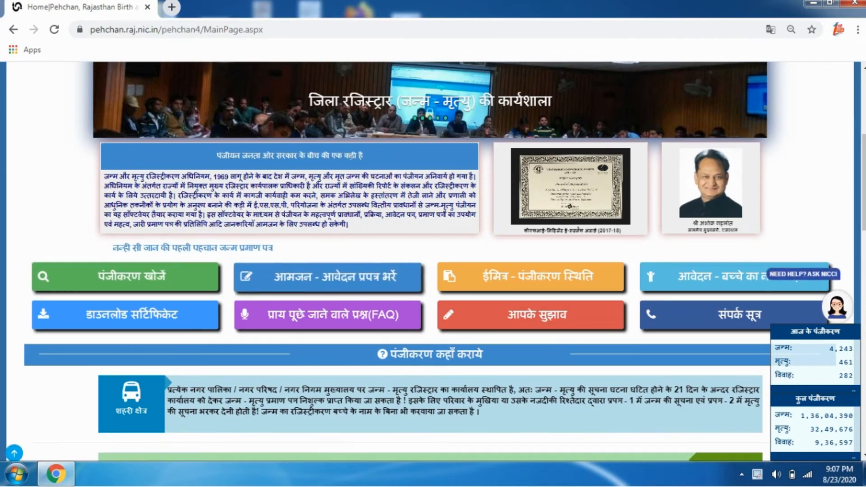
# Step: Open the public application form section and choose the birth report (Form 1) option
pyautogui.click(327, 275)
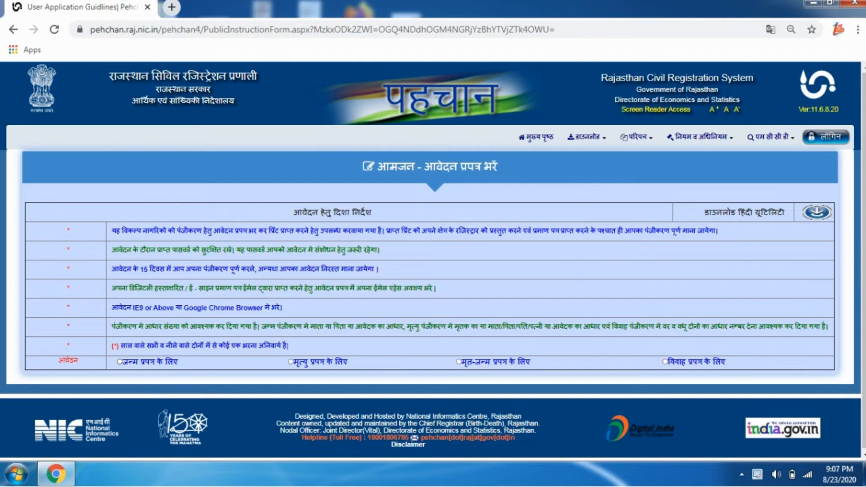
pyautogui.click(119, 361)
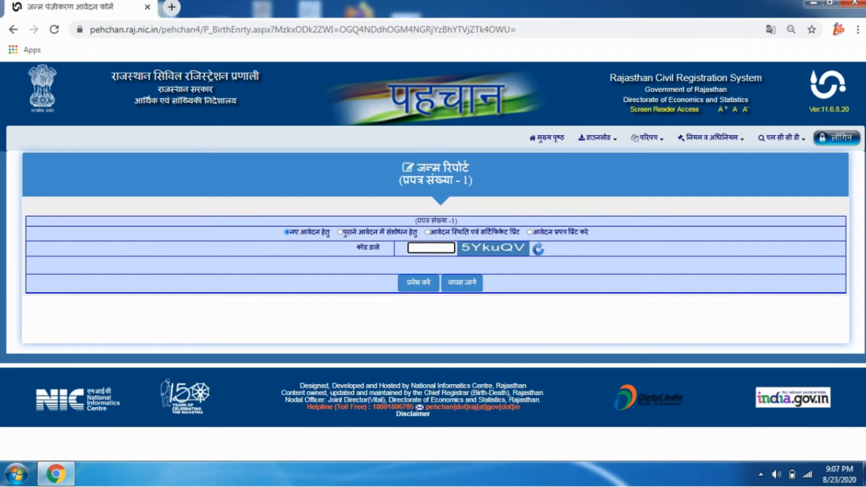
# Step: Enter the displayed security code and submit it to open the birth registration form
pyautogui.write('5YkuQV')
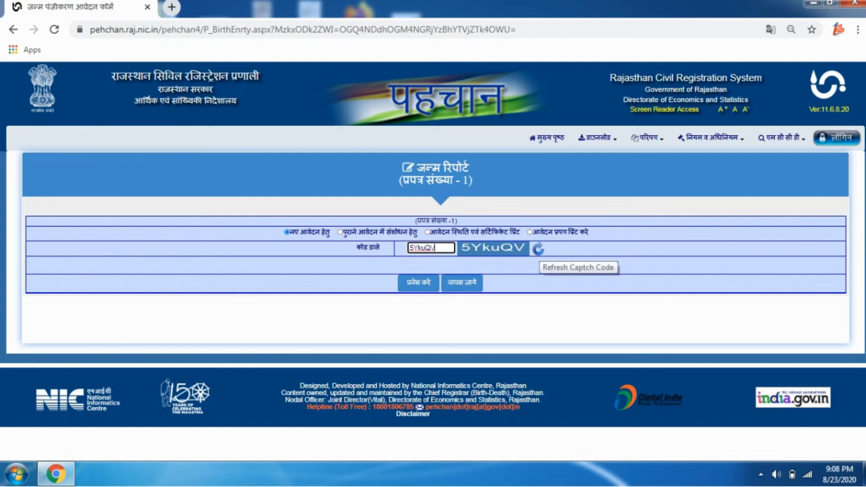
pyautogui.click(419, 282)
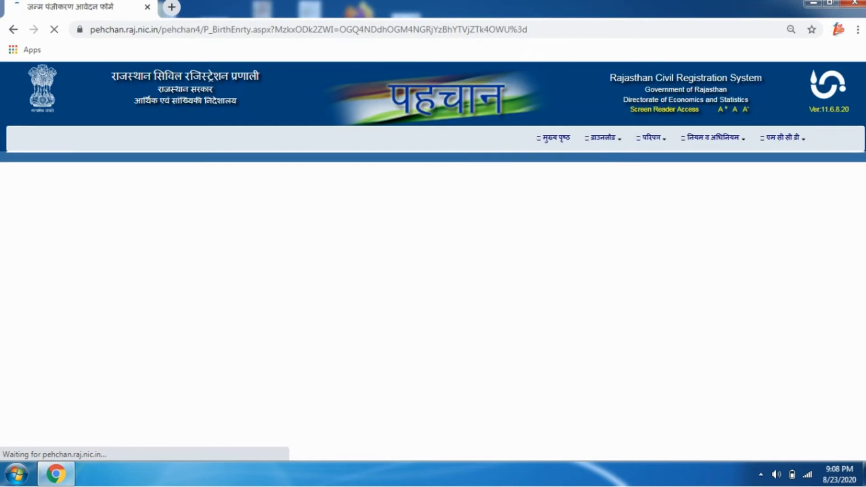
# Step: Enter 01/04/2014 as the child's date of birth, then go to the Hindi child-name field
pyautogui.scroll(-2, 433, 261)
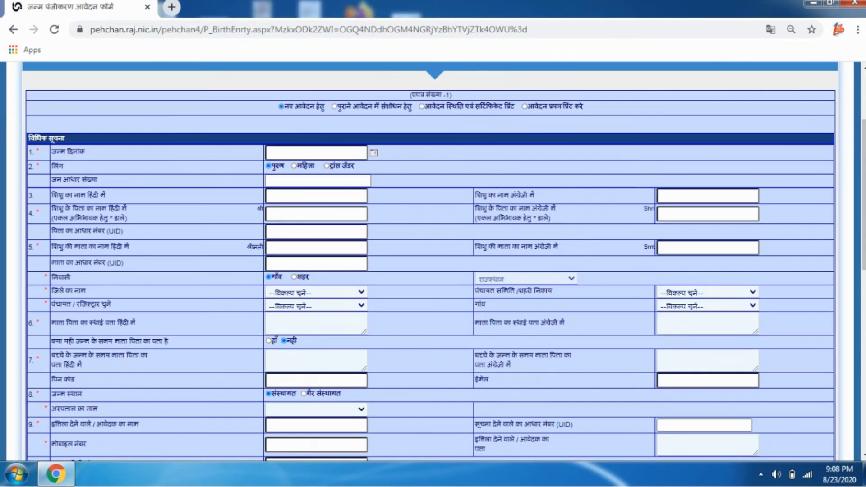
pyautogui.scroll(-10, 433, 261)
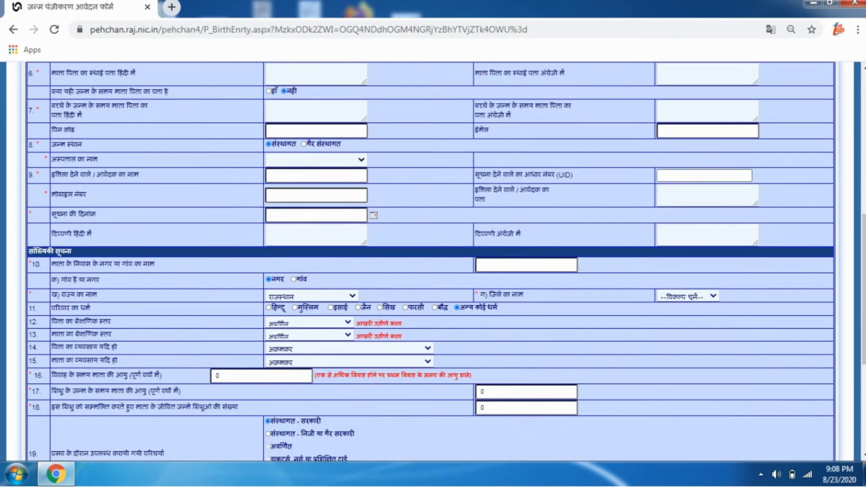
pyautogui.scroll(11, 433, 262)
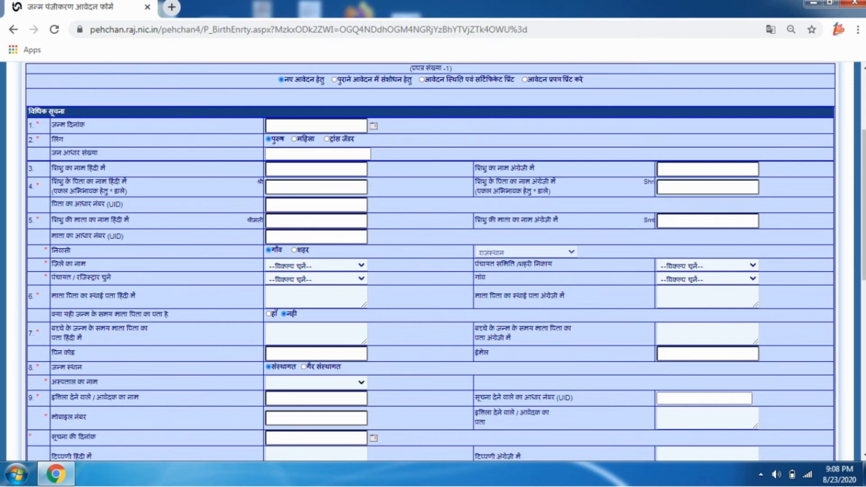
pyautogui.click(315, 125)
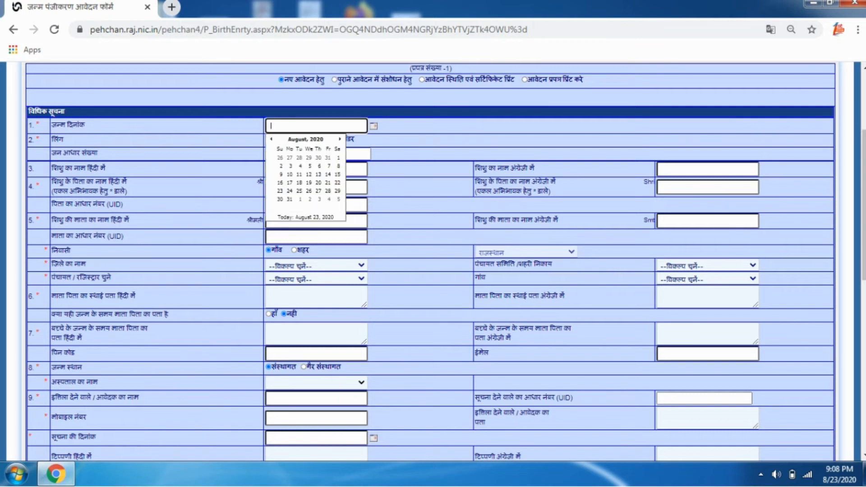
pyautogui.press('Tab')
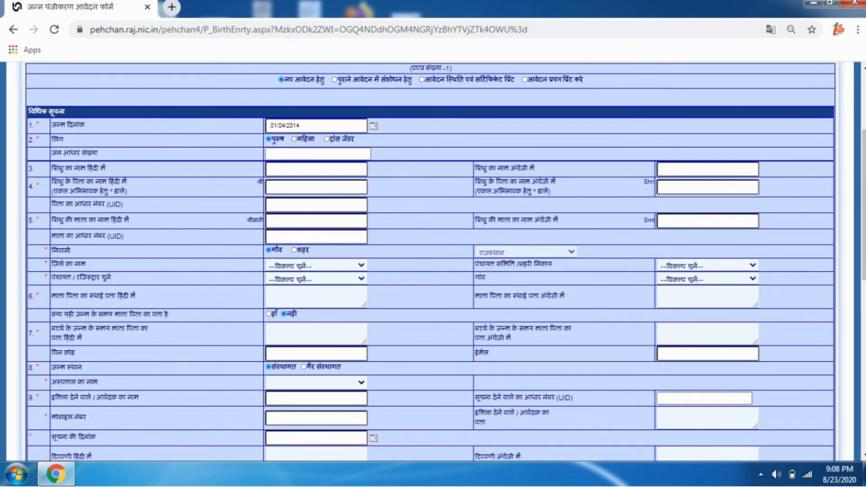
pyautogui.click(315, 169)
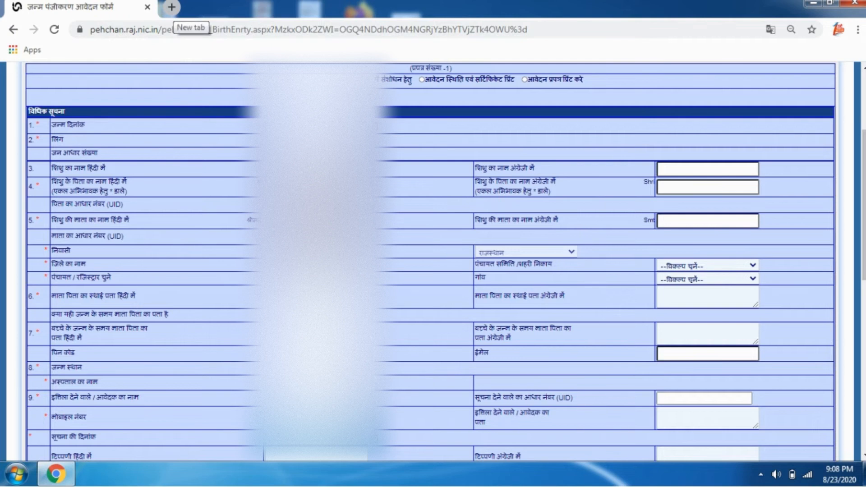
# Step: Search for Google Translate in a new browser tab and open the site
pyautogui.click(171, 7)
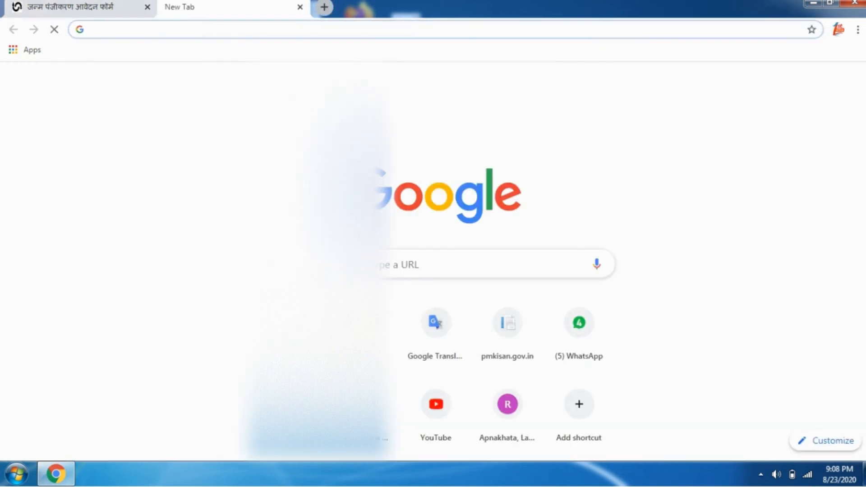
pyautogui.write('GO')
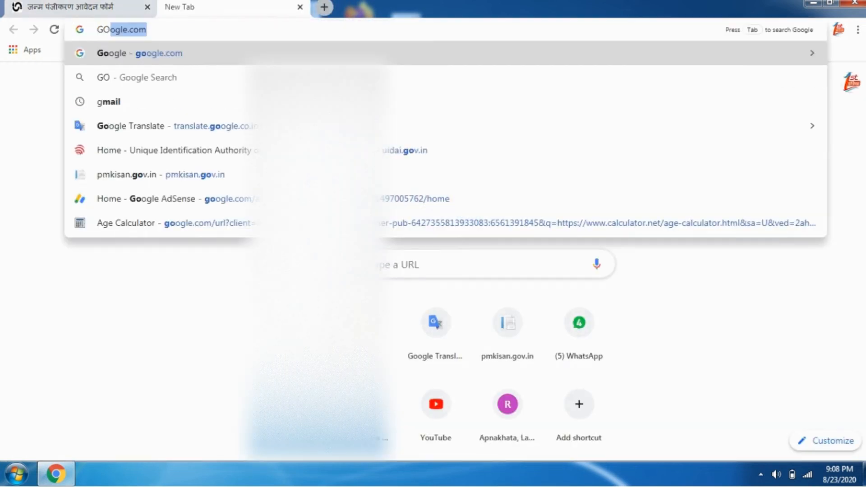
pyautogui.write('OGLE T')
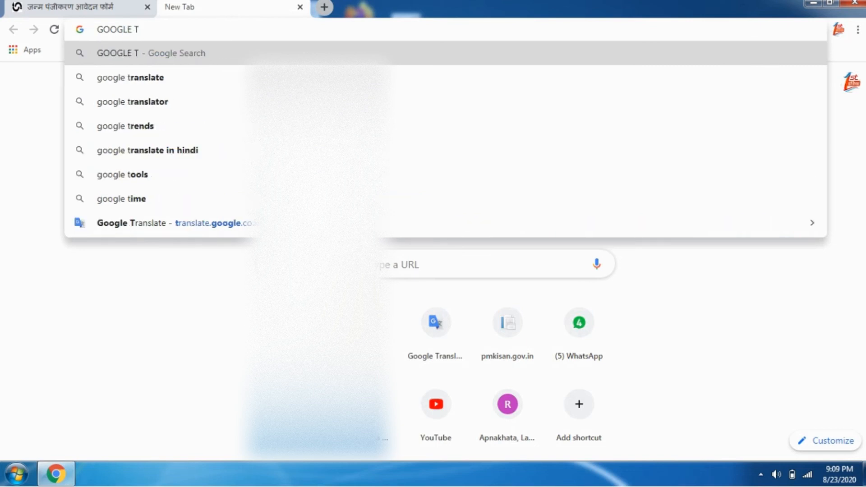
pyautogui.press('Down')
pyautogui.press('Return')
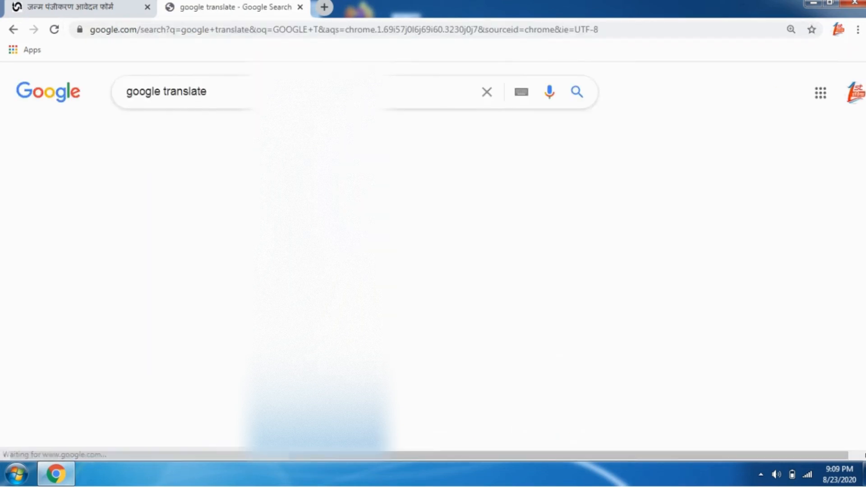
pyautogui.scroll(-3, 189, 277)
pyautogui.click(189, 278)
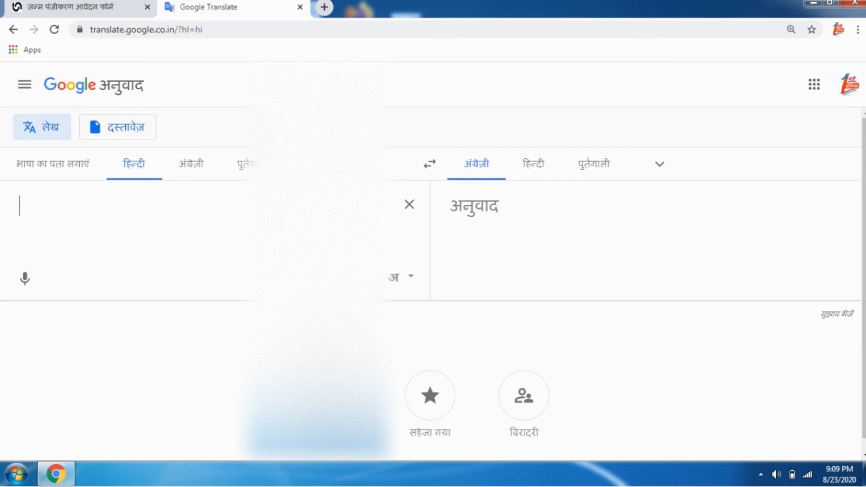
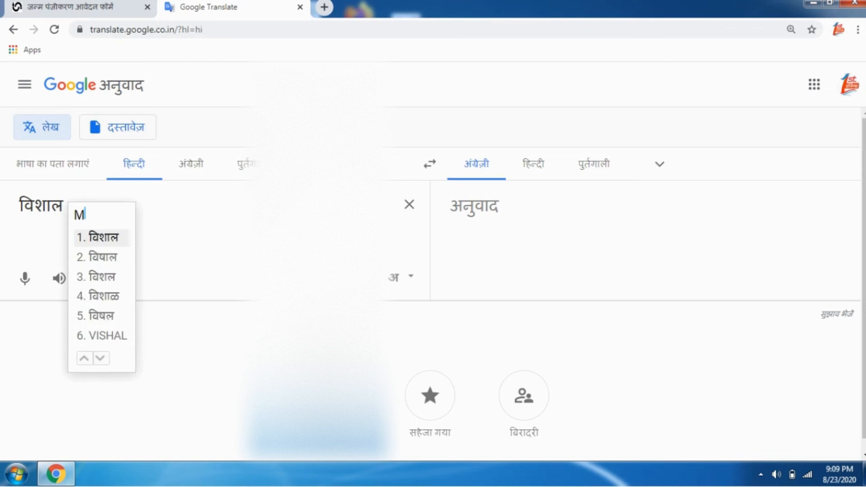
# Step: Type the child's name in Hindi transliteration, copy it, and return to the form tab
pyautogui.press('Down')
pyautogui.press('Return')
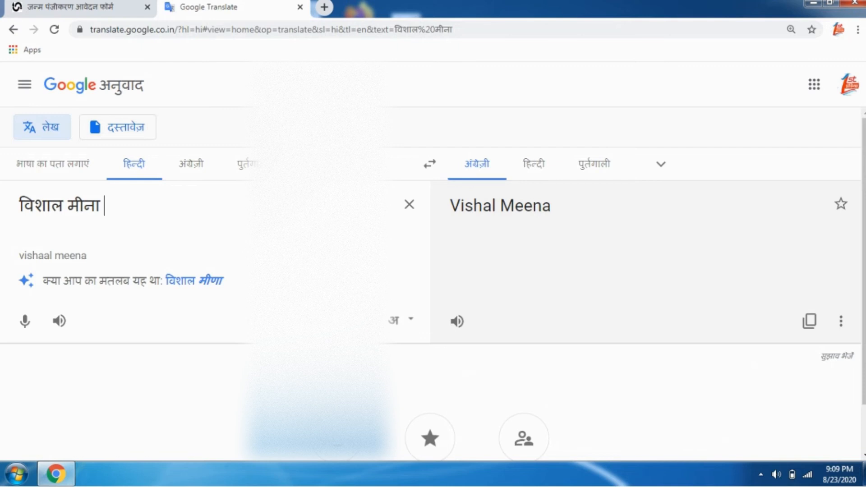
pyautogui.hotkey('ctrl', 'a')
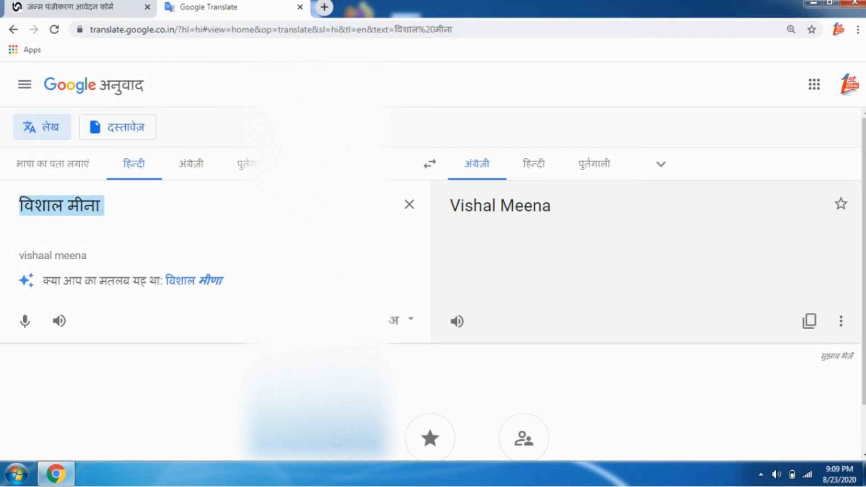
pyautogui.rightClick(120, 208)
pyautogui.click(136, 229)
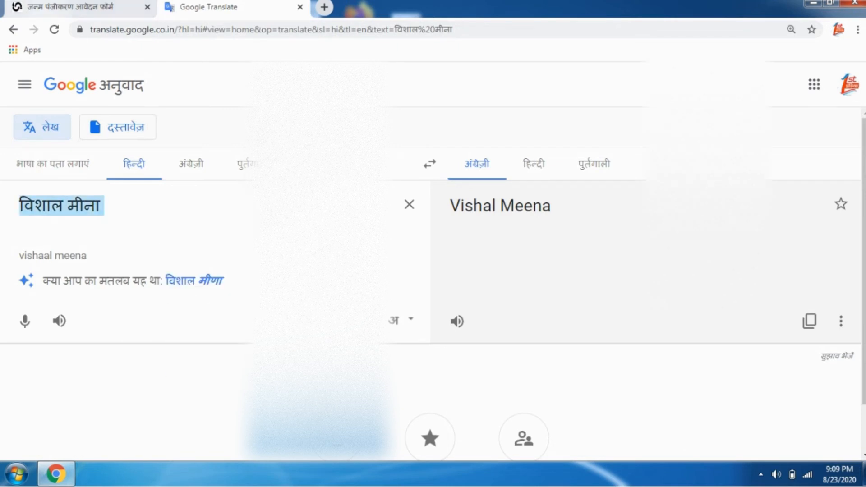
pyautogui.click(67, 8)
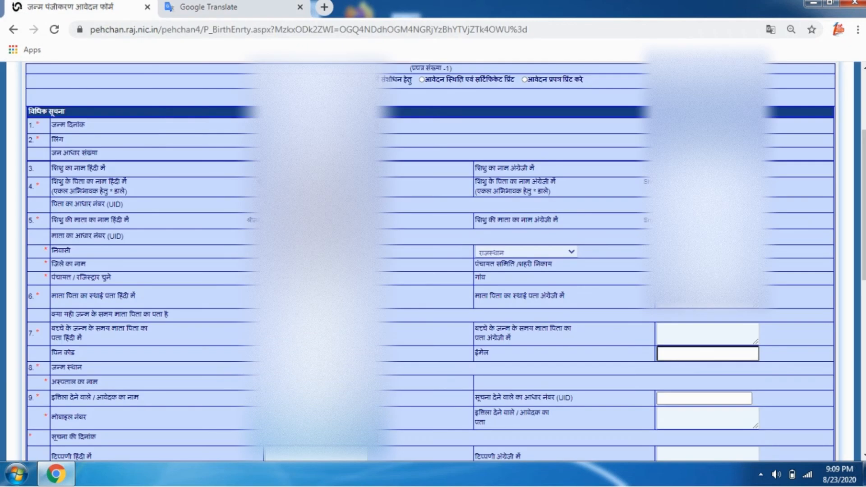
# Step: Paste the copied Hindi name into the child's Hindi name field, then highlight the row 4 and 5 labels
pyautogui.rightClick(282, 168)
pyautogui.click(311, 244)
pyautogui.doubleClick(90, 181)
pyautogui.tripleClick(69, 220)
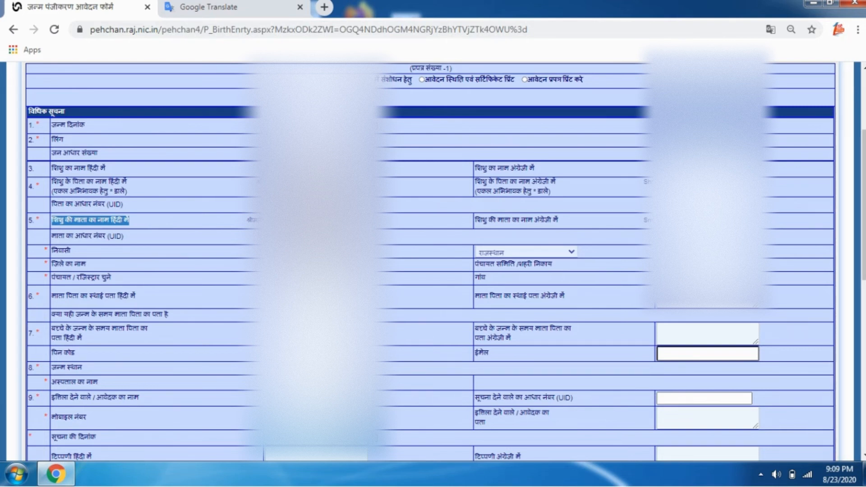
# Step: Choose the district and the panchayat samiti for the parents' residence address
pyautogui.click(322, 264)
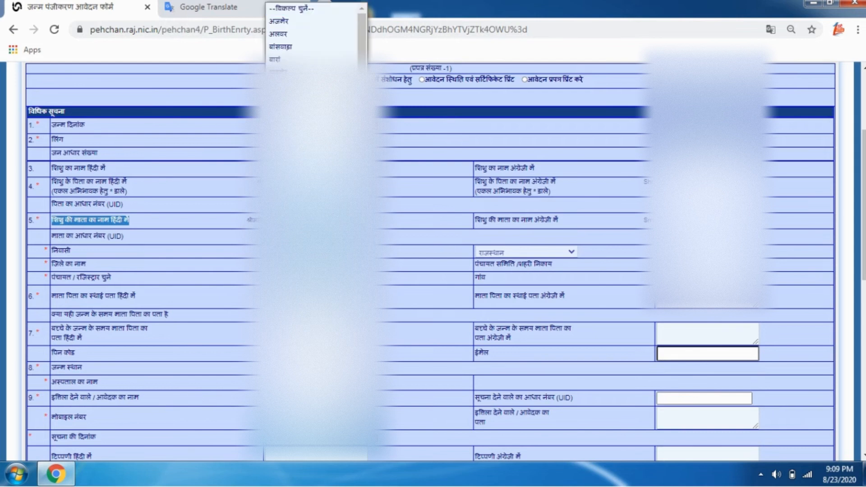
pyautogui.click(322, 234)
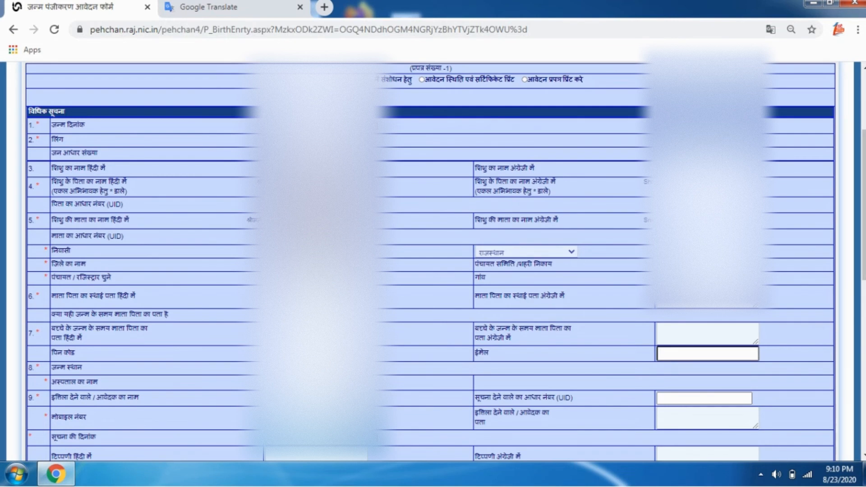
pyautogui.click(706, 265)
pyautogui.scroll(-1, 703, 225)
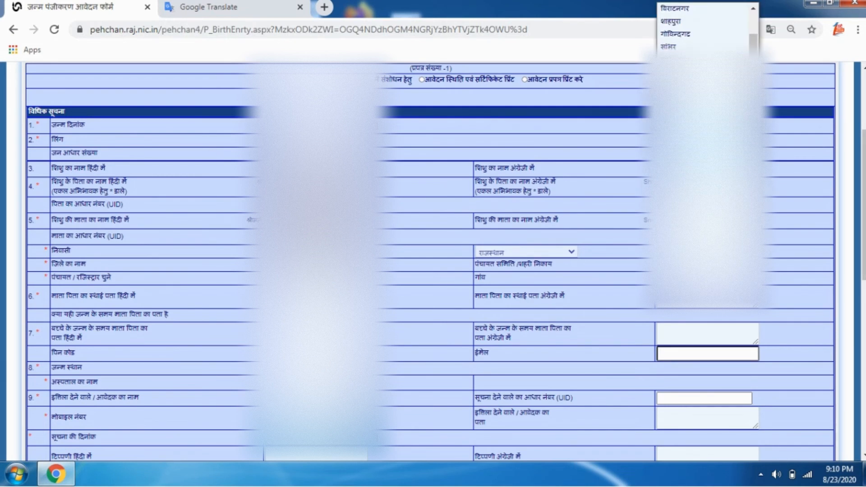
pyautogui.scroll(-1, 694, 225)
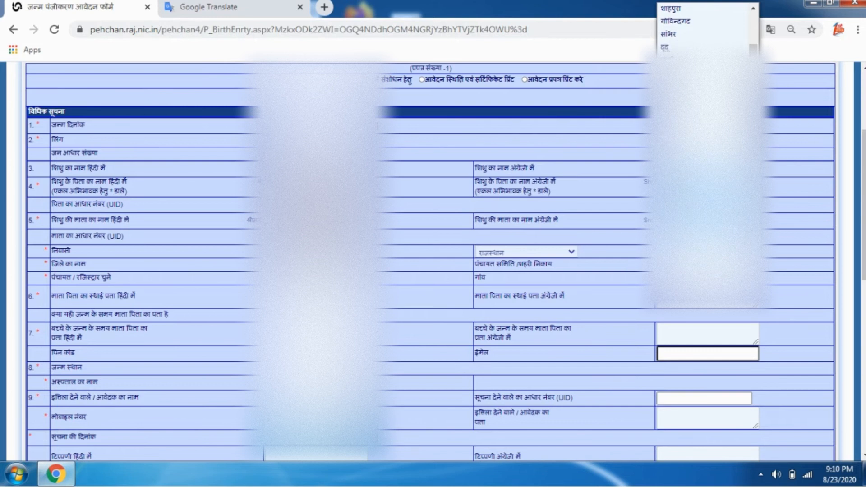
pyautogui.click(692, 224)
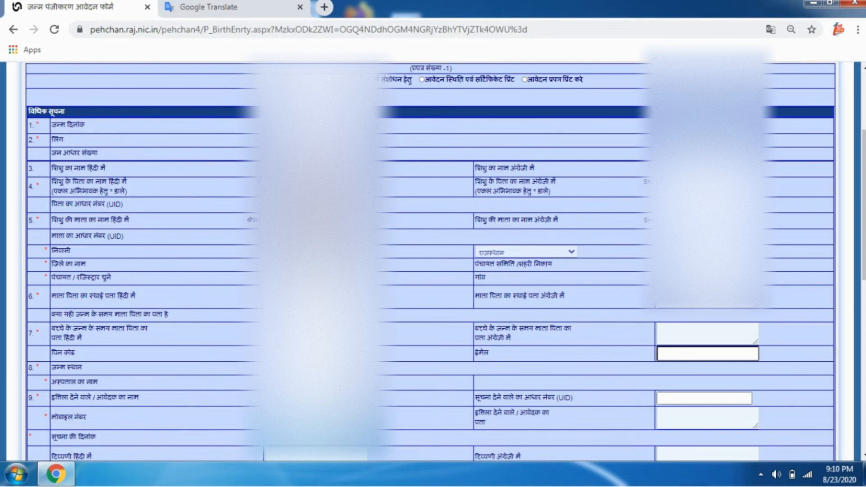
# Step: Select the panchayat, the address area, and श्योसिंहपुरा as the village
pyautogui.click(316, 277)
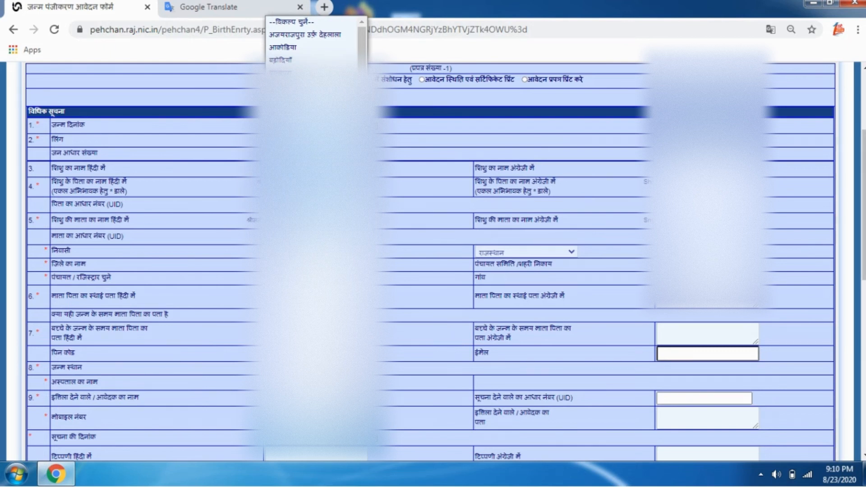
pyautogui.scroll(-1, 315, 45)
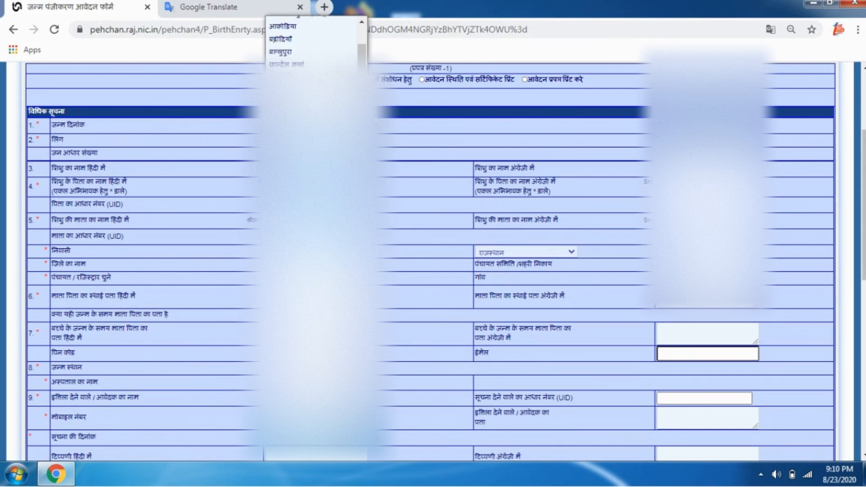
pyautogui.scroll(1, 315, 45)
pyautogui.click(305, 35)
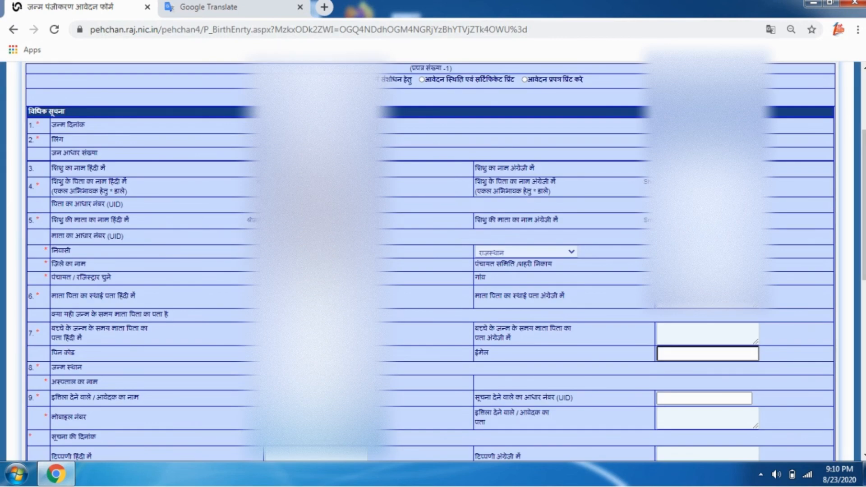
pyautogui.click(706, 302)
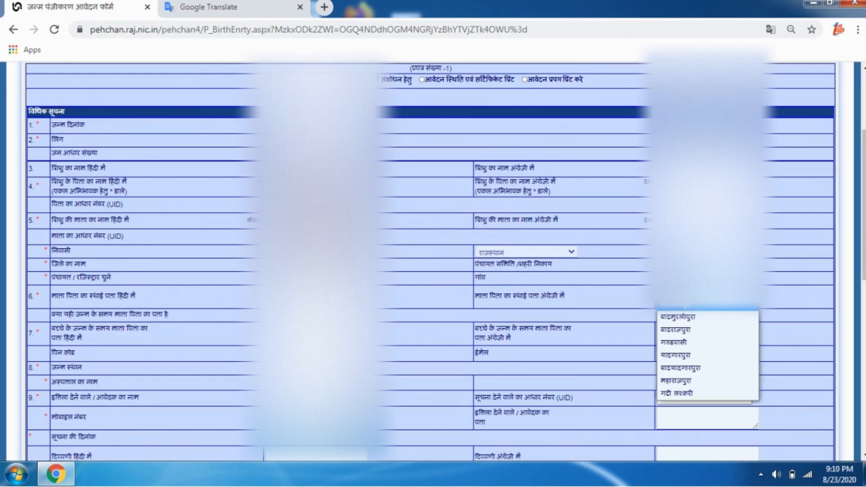
pyautogui.click(694, 334)
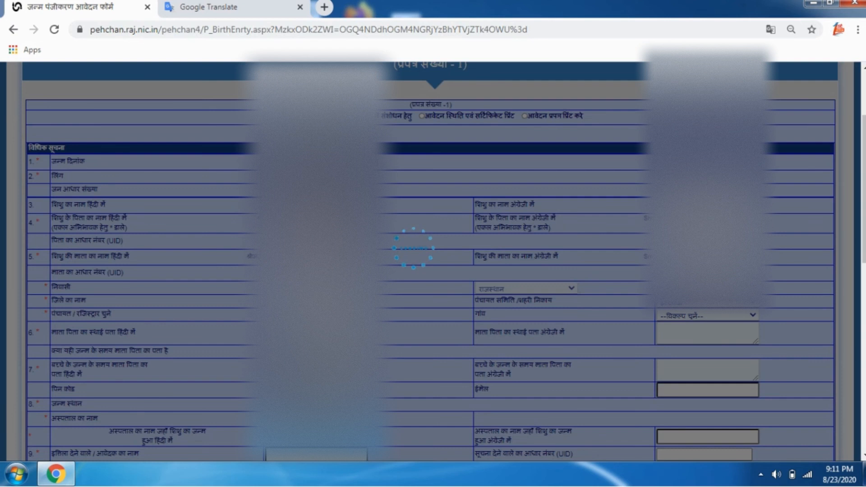
pyautogui.click(707, 315)
pyautogui.click(685, 352)
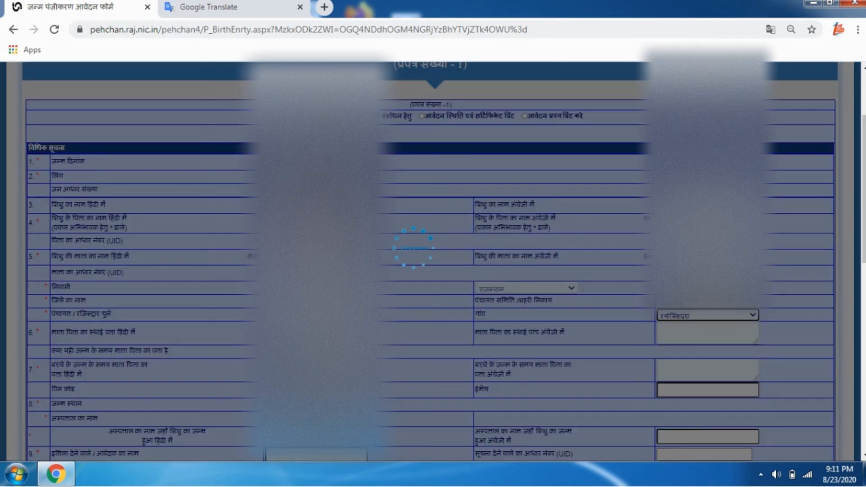
# Step: Review the PIN code and place-of-birth rows and select the informant's UID field
pyautogui.scroll(-3, 433, 261)
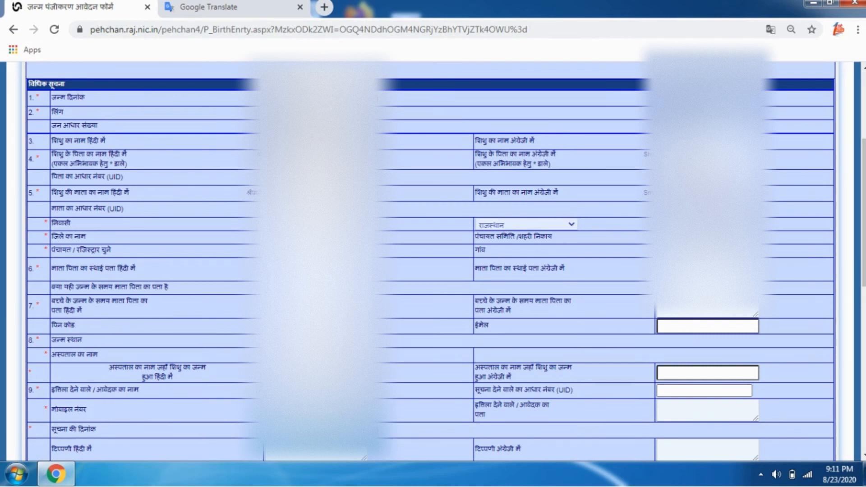
pyautogui.tripleClick(63, 324)
pyautogui.scroll(-2, 433, 261)
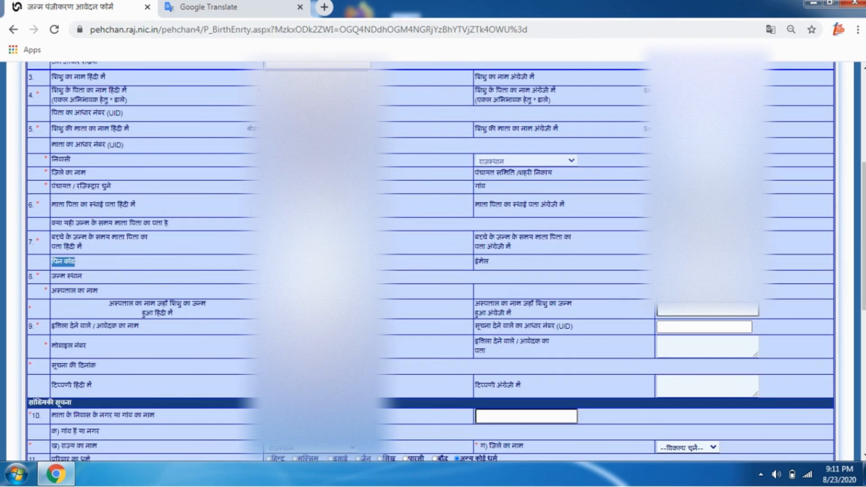
pyautogui.moveTo(52, 276); pyautogui.dragTo(82, 276)
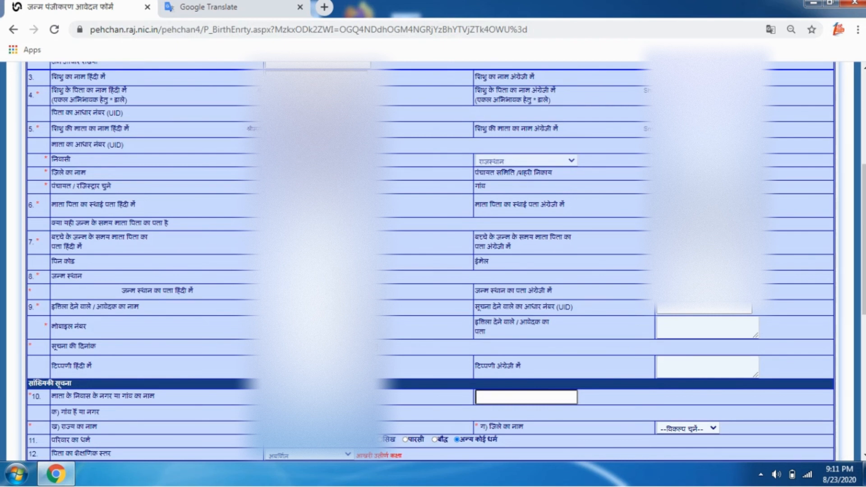
pyautogui.click(704, 308)
pyautogui.scroll(4, 428, 262)
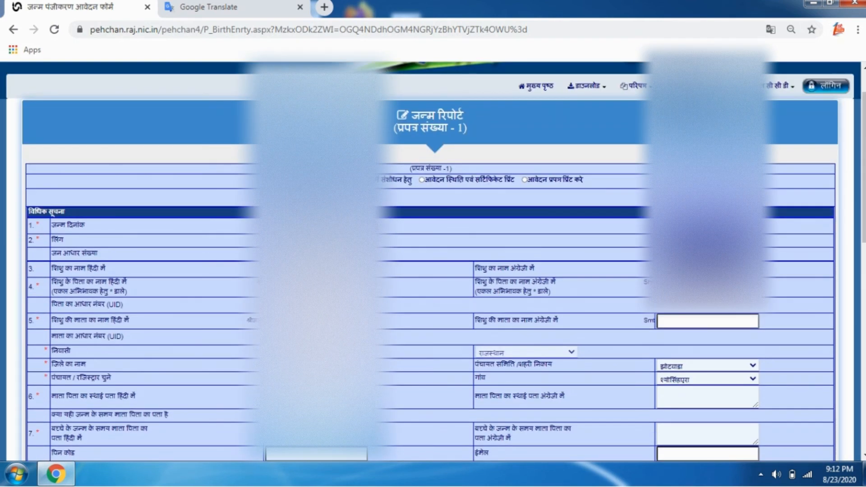
pyautogui.scroll(-3, 428, 261)
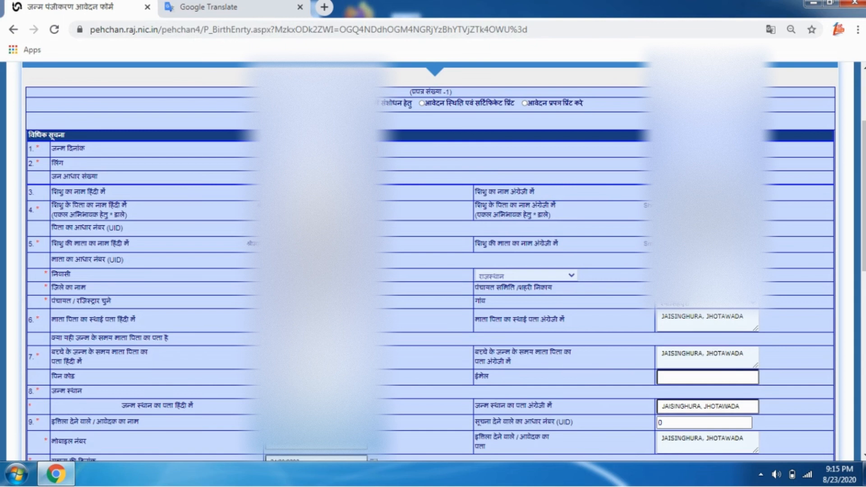
pyautogui.scroll(-1, 431, 262)
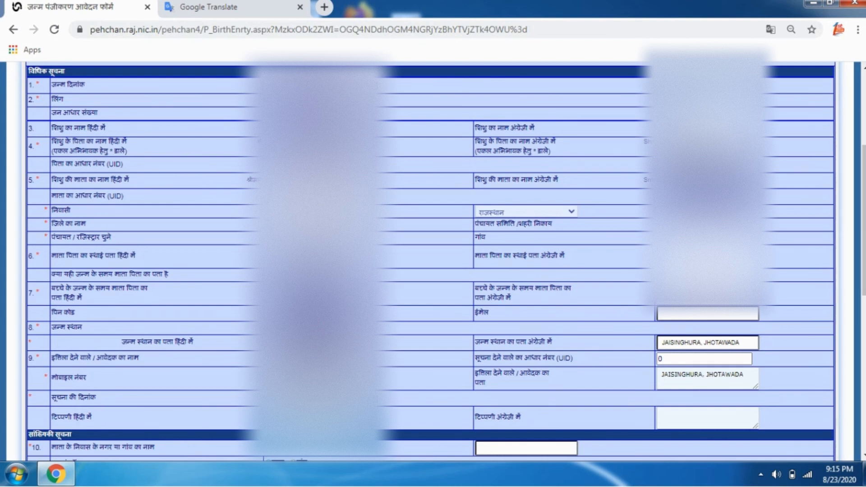
# Step: Paste सिंघपुरा into the mother's town or village field in the statistical section
pyautogui.scroll(-1, 430, 262)
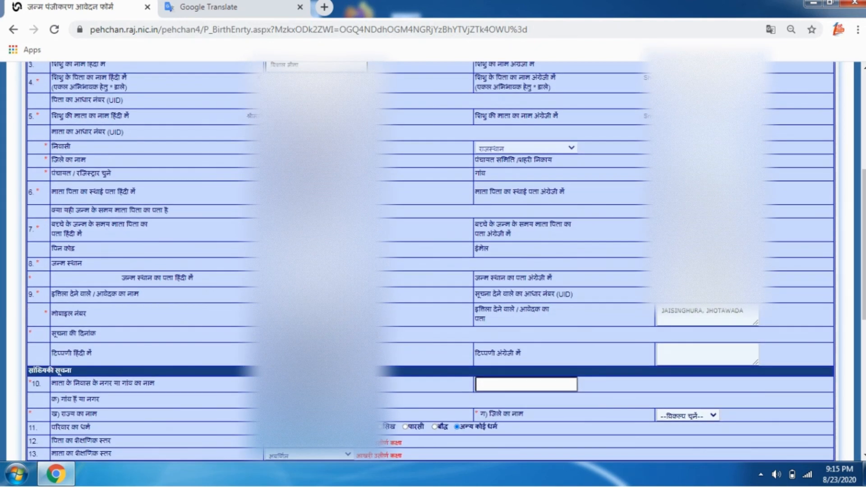
pyautogui.scroll(-1, 430, 262)
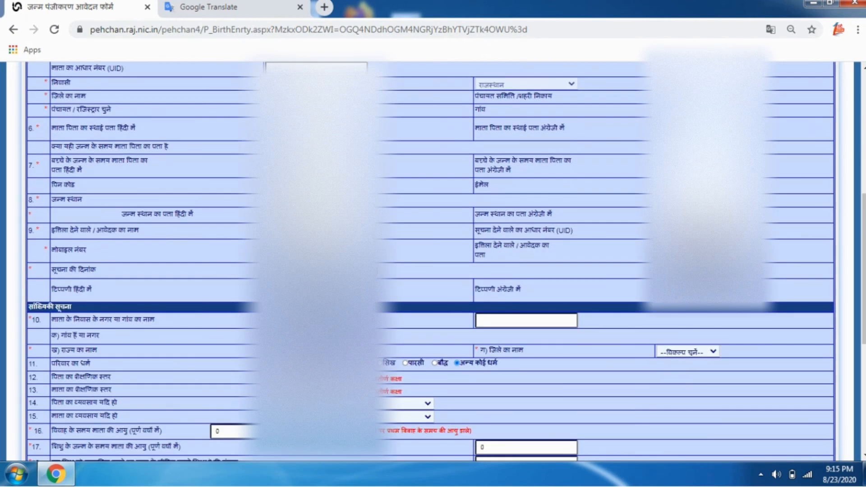
pyautogui.scroll(-2, 431, 262)
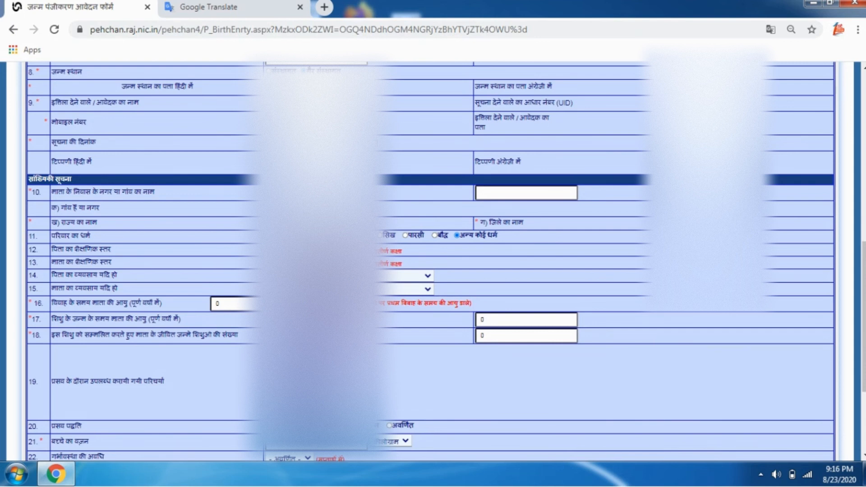
pyautogui.click(526, 192)
pyautogui.press('Tab')
pyautogui.click(525, 192)
pyautogui.write('सिंघपुरा')
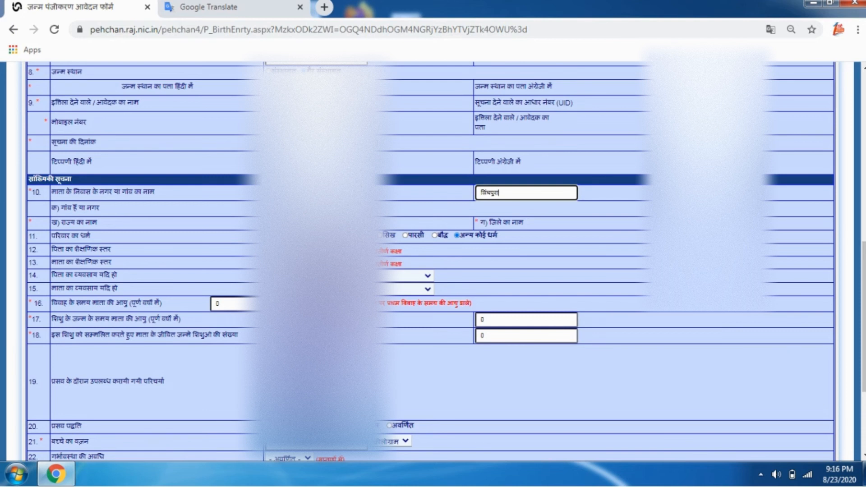
pyautogui.press('Tab')
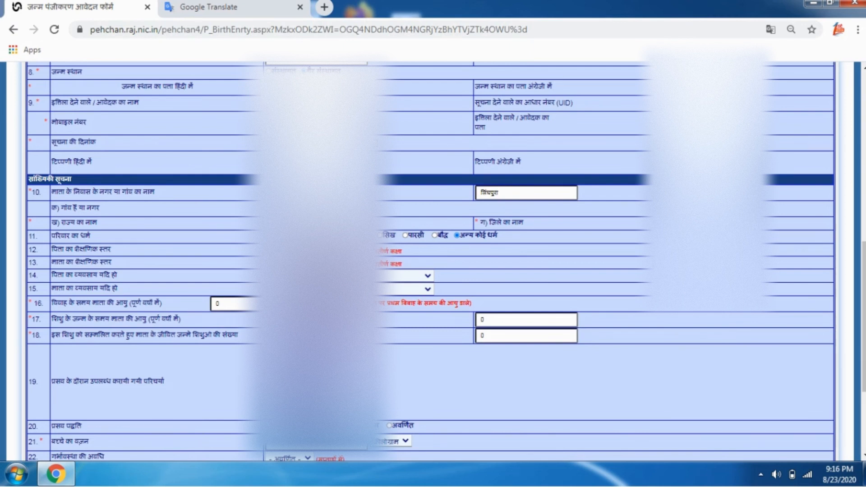
pyautogui.click(690, 222)
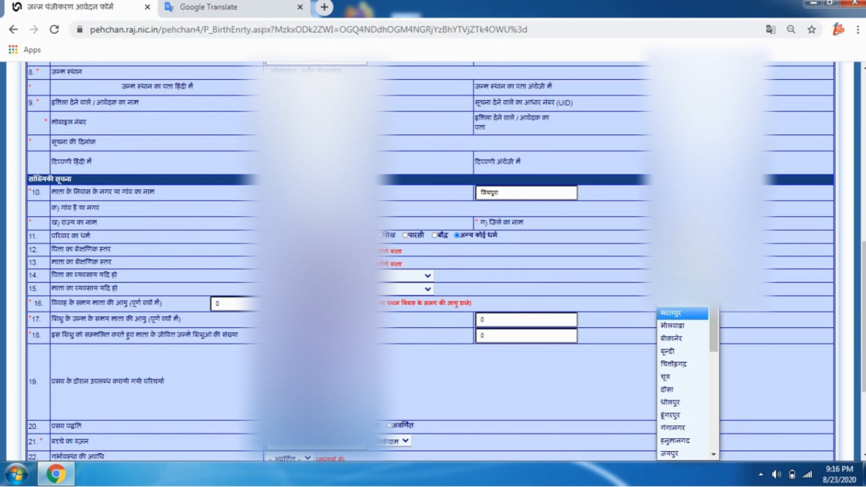
# Step: Choose भरतपुर as the mother's district and select the family's religion in row 11
pyautogui.click(681, 313)
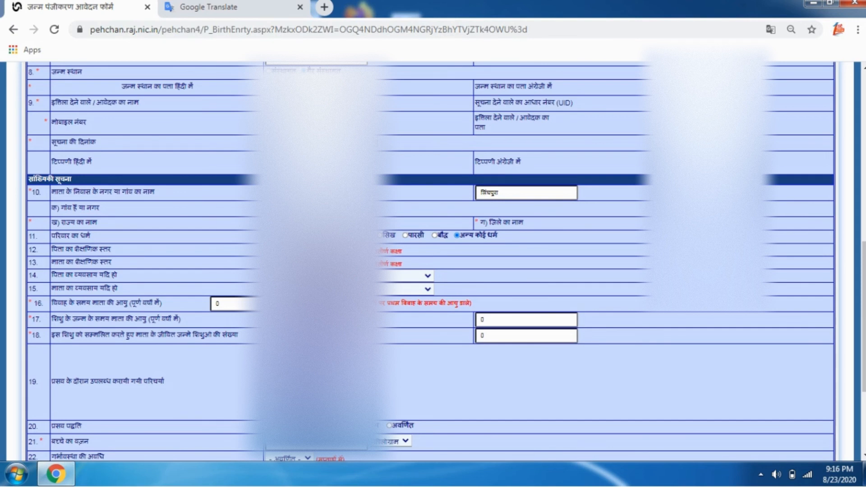
pyautogui.click(269, 235)
# Step: Pick the father's occupation from the row 14 occupation dropdown
pyautogui.click(406, 276)
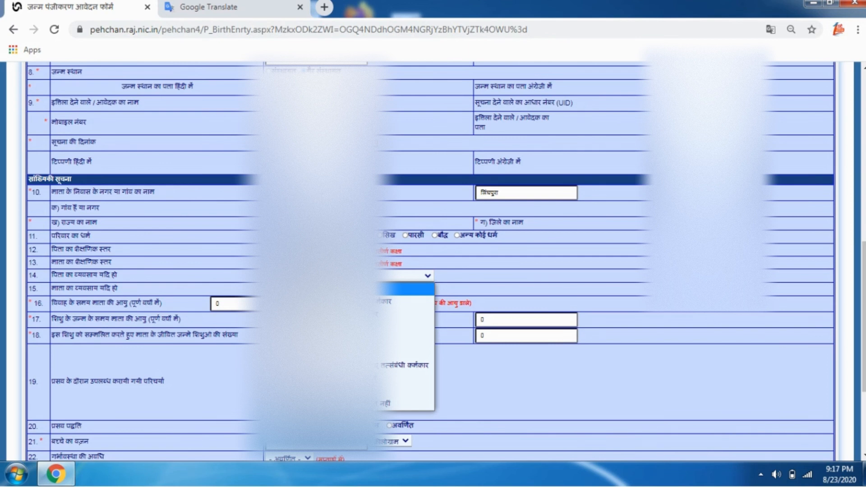
pyautogui.press('Down')
pyautogui.press('Down')
pyautogui.press('Down')
pyautogui.press('Down')
pyautogui.press('Down')
pyautogui.press('Down')
pyautogui.press('Down')
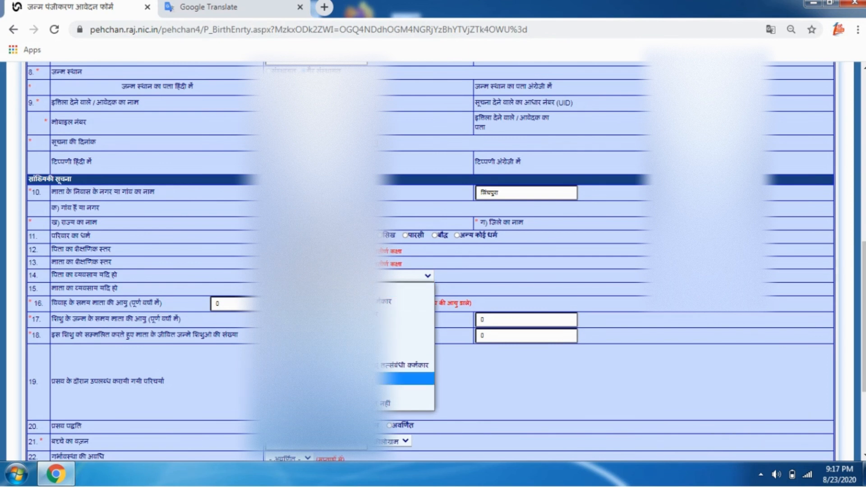
pyautogui.press('Down')
pyautogui.press('Down')
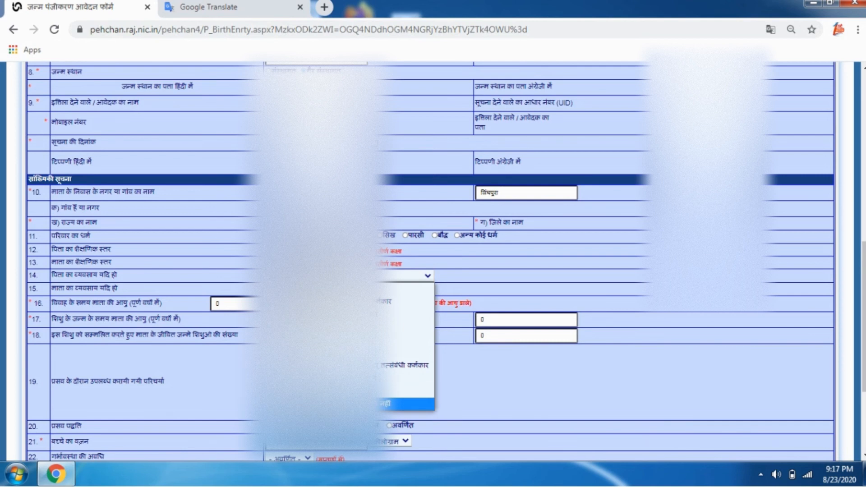
pyautogui.press('Up')
pyautogui.press('Up')
pyautogui.press('Up')
pyautogui.press('Up')
pyautogui.press('Up')
pyautogui.press('Up')
pyautogui.press('Up')
pyautogui.press('Return')
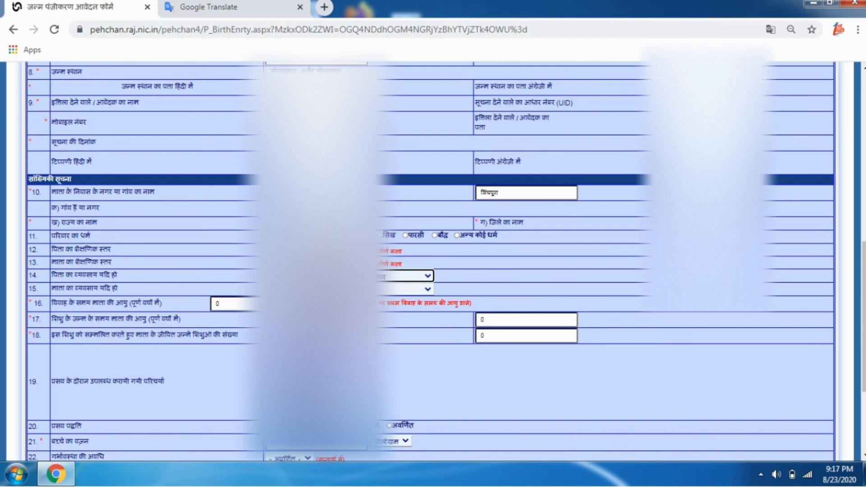
pyautogui.click(404, 289)
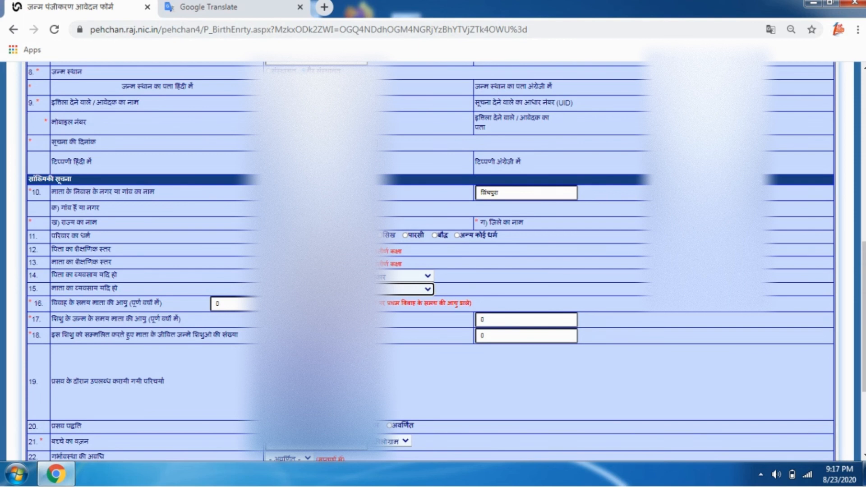
# Step: Enter the mother's age at marriage as 18 and age at this birth as 21
pyautogui.press('Tab')
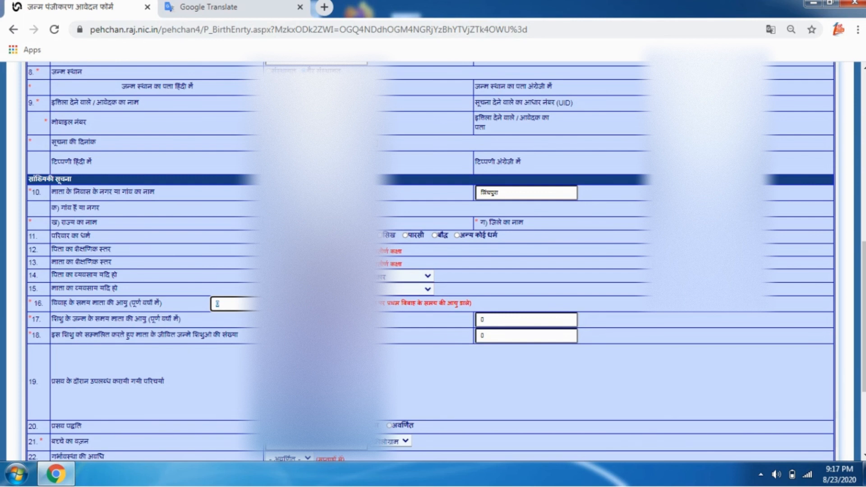
pyautogui.write('18')
pyautogui.doubleClick(58, 319)
pyautogui.press('Tab')
pyautogui.write('21')
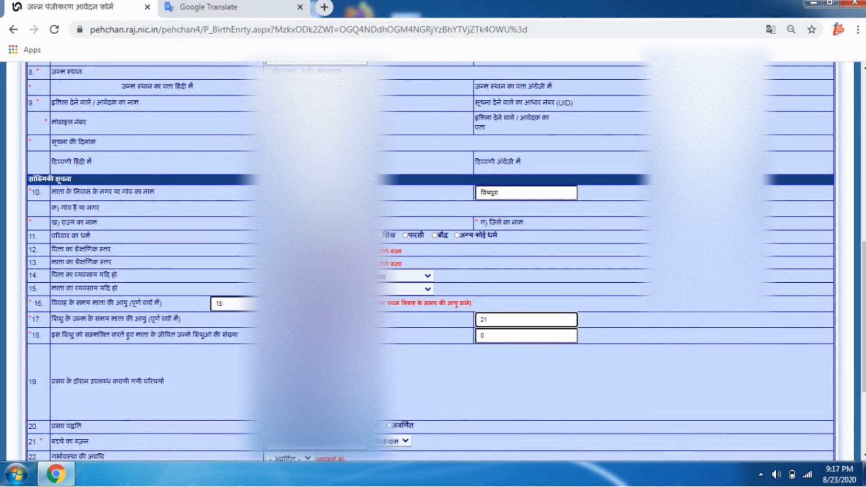
# Step: Set the mother's number of living children, including this one, to 1
pyautogui.press('Tab')
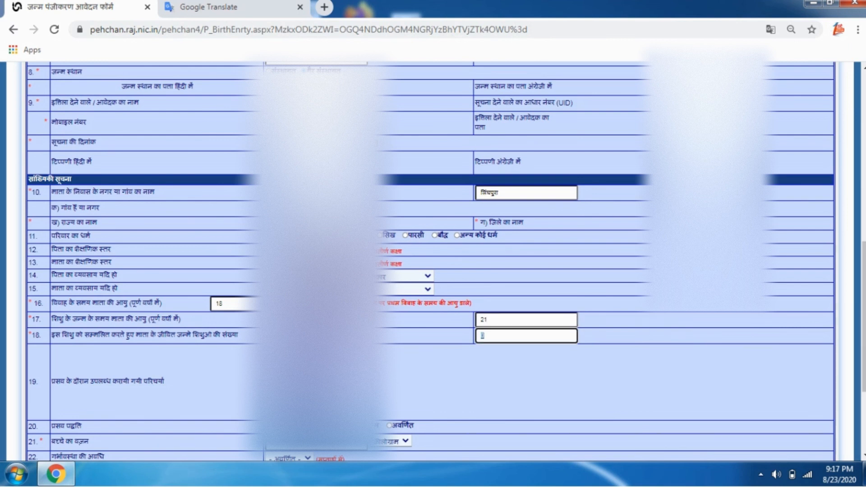
pyautogui.doubleClick(143, 335)
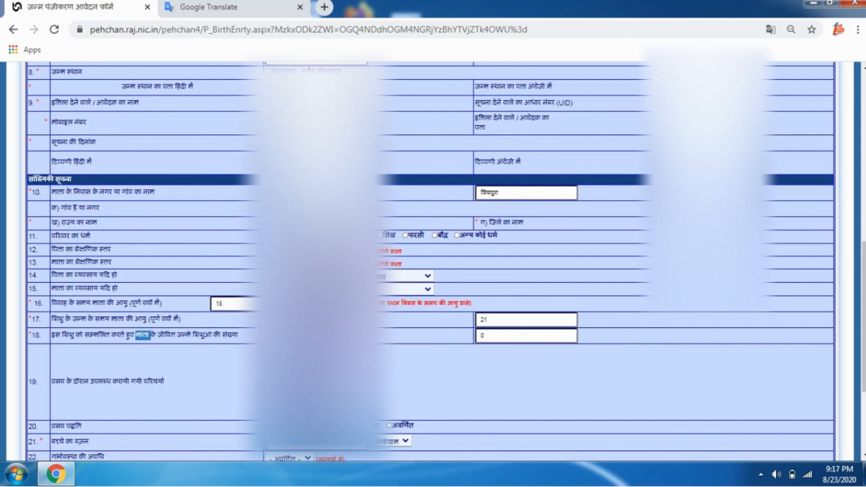
pyautogui.tripleClick(143, 334)
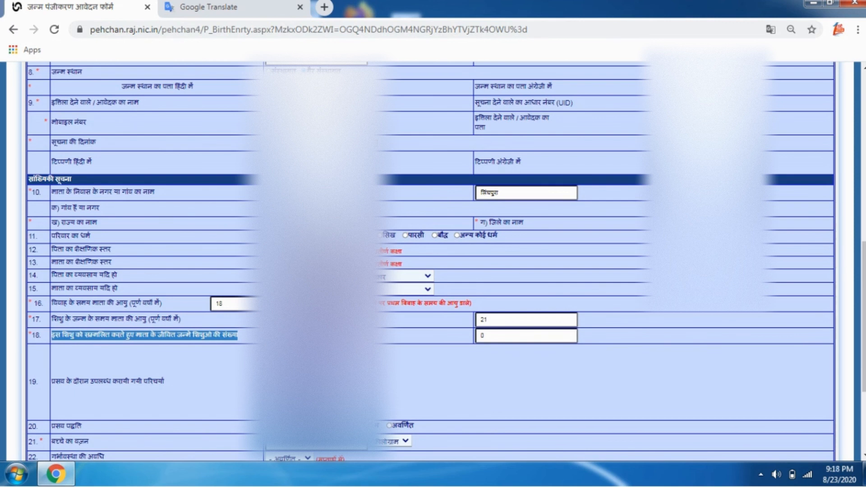
pyautogui.doubleClick(482, 336)
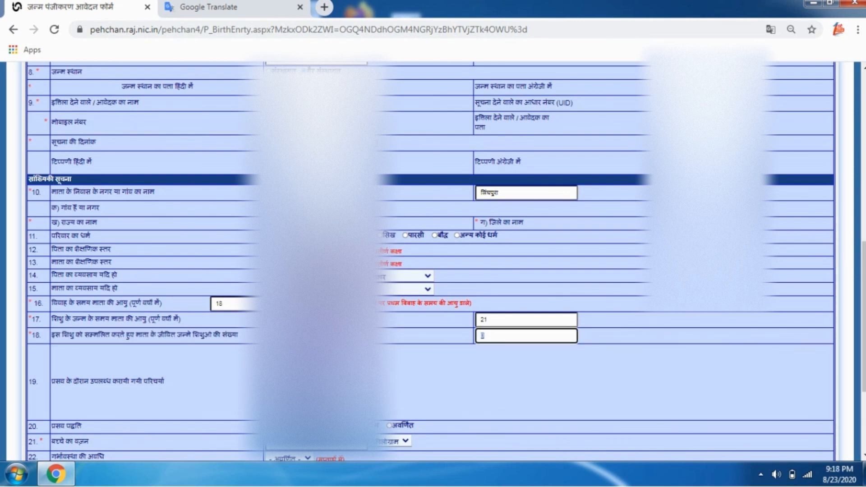
pyautogui.write('2')
pyautogui.press('BackSpace')
pyautogui.write('1')
pyautogui.click(288, 381)
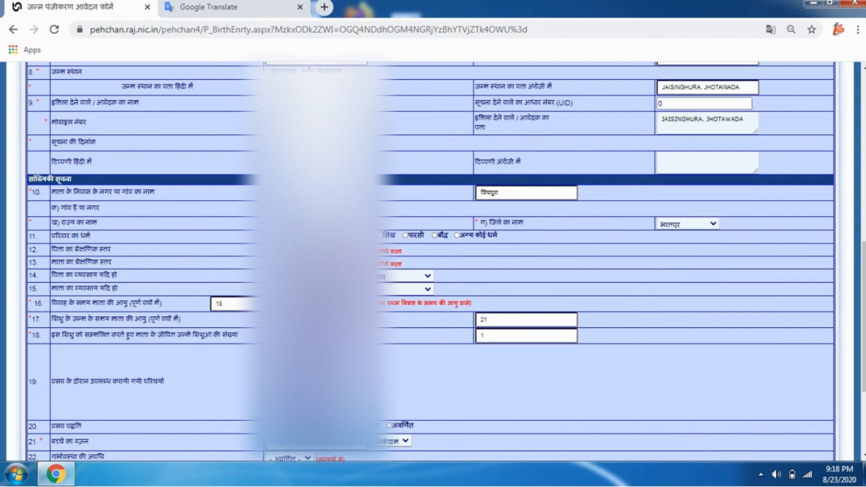
# Step: Submit the birth registration form and accept the alert showing its reference number
pyautogui.scroll(-1, 306, 361)
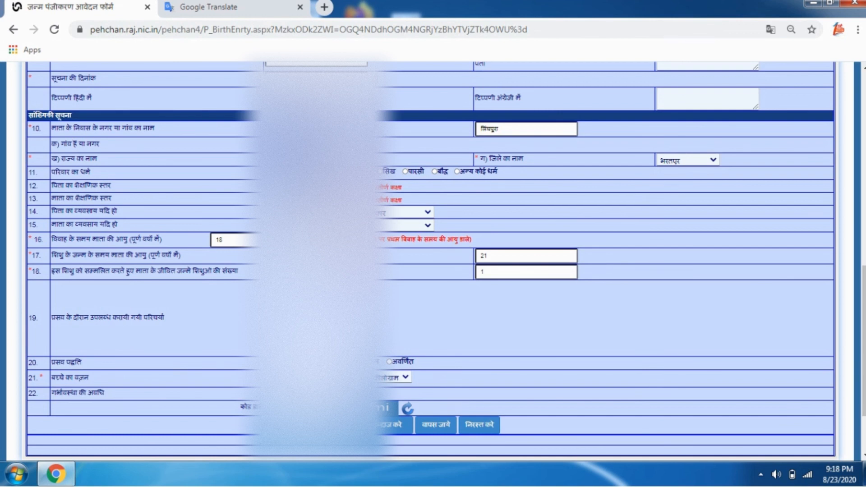
pyautogui.scroll(-2, 433, 262)
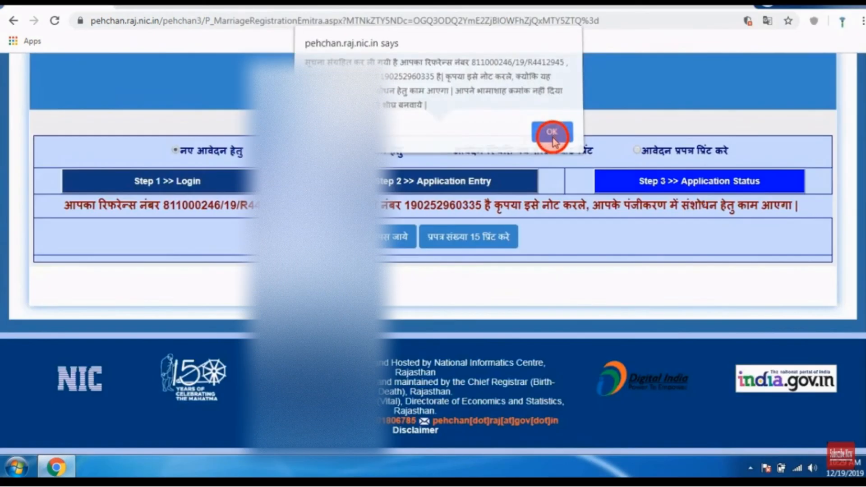
pyautogui.click(550, 132)
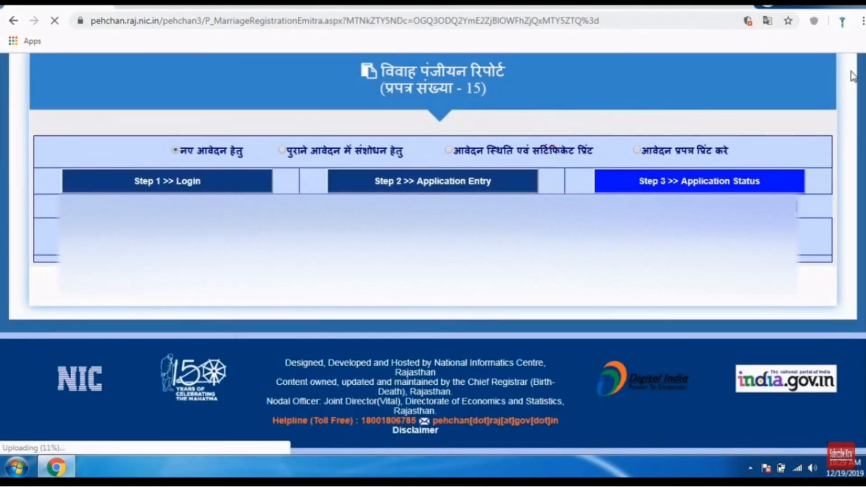